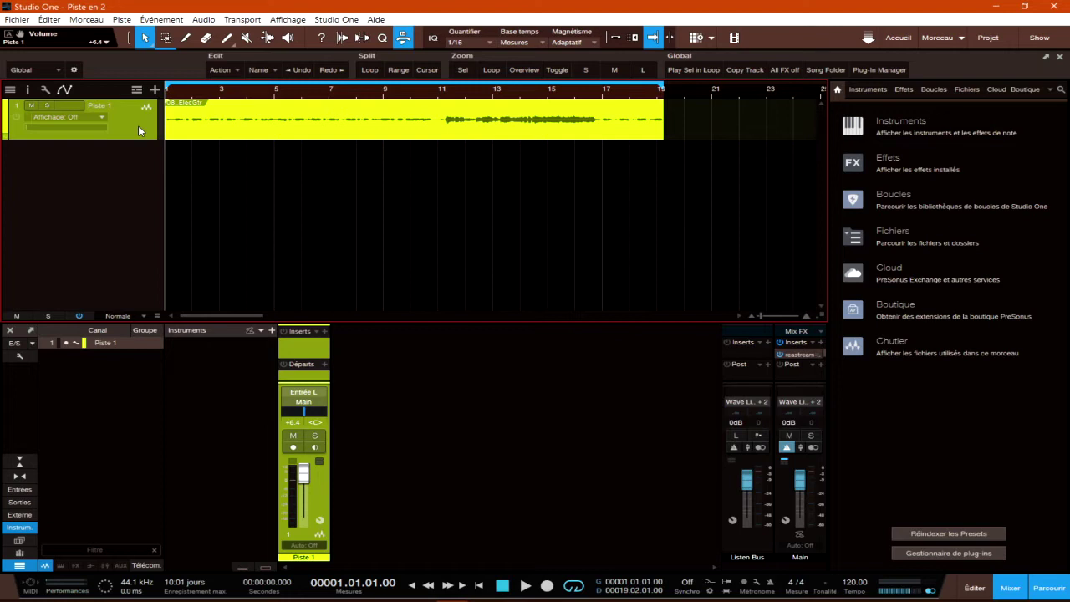
Step: Duplicate Piste 1 with its guitar audio and split the clips on both tracks at 11.2, just before the louder passage
key("shift+d")
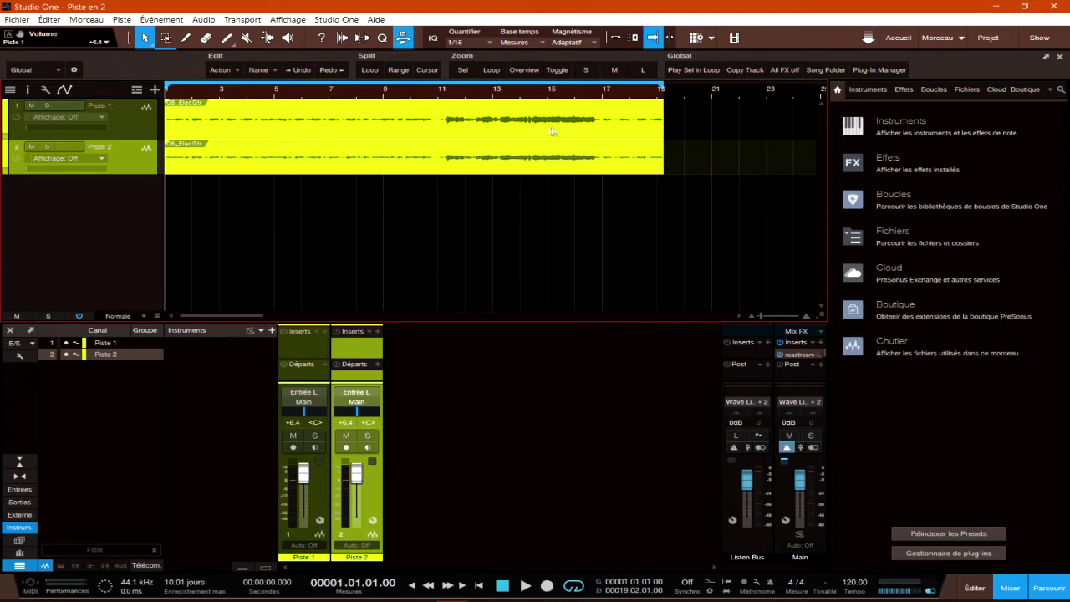
left_click_drag(573, 93, 577, 115)
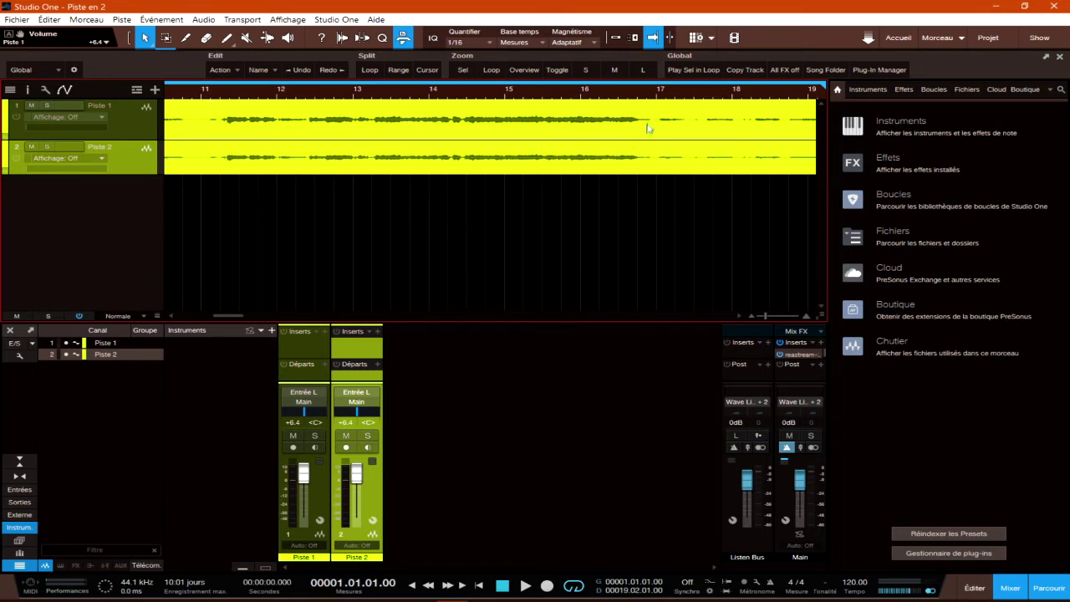
left_click(226, 113)
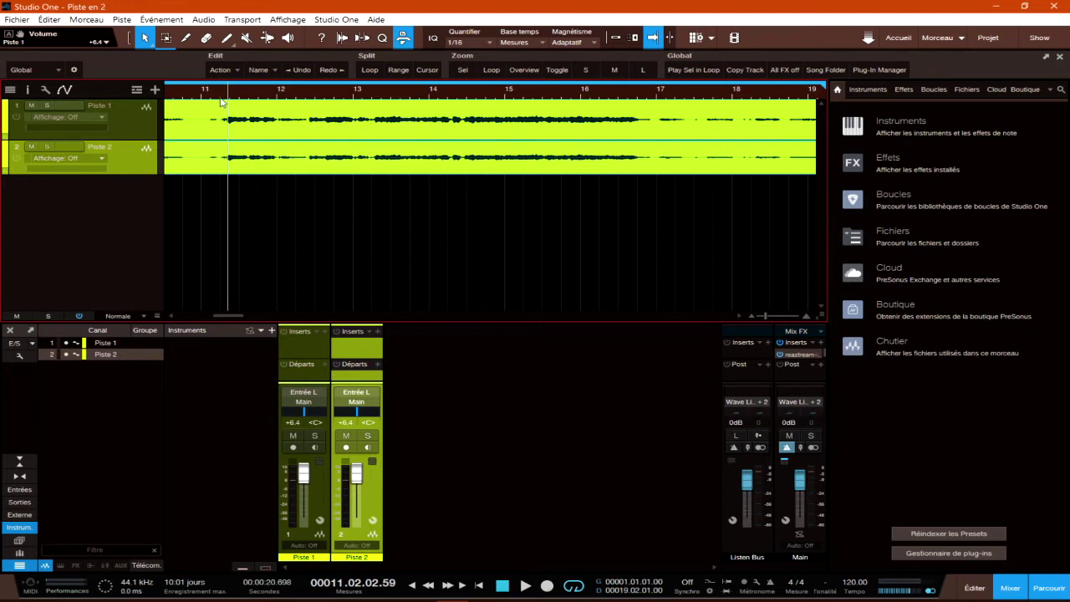
scroll(255, 107, "up", 5)
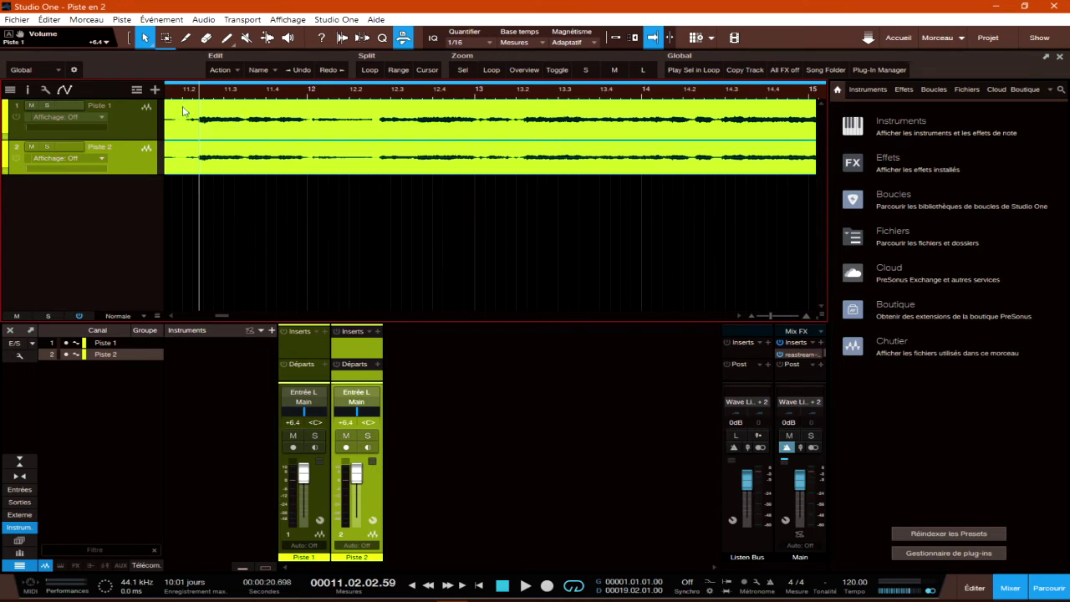
left_click(187, 39)
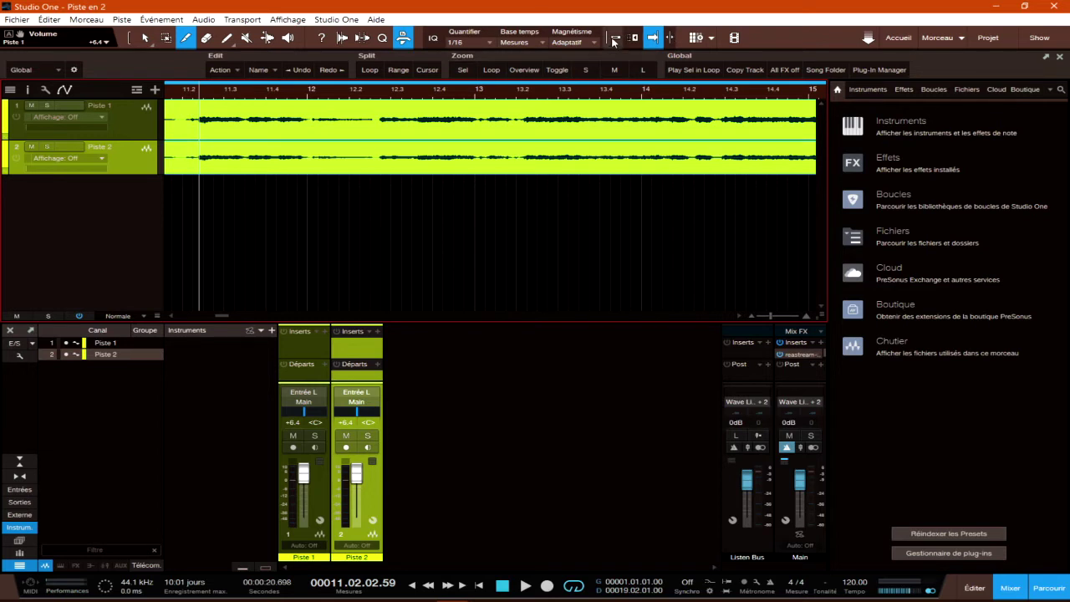
left_click(189, 114)
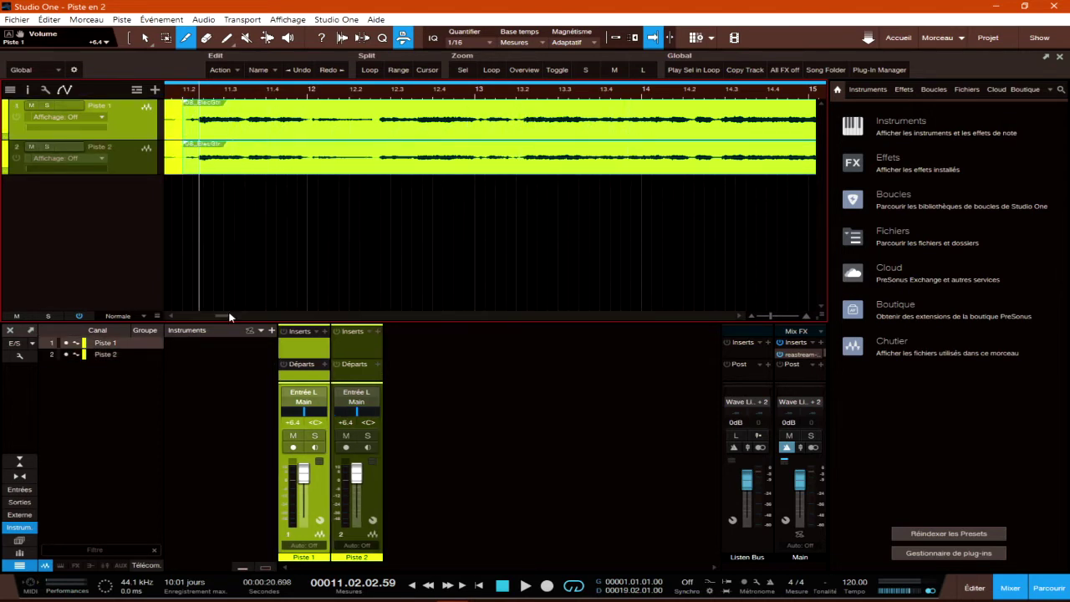
Step: Split the guitar clips on both tracks again at bar 17, after the louder passage
left_click_drag(227, 315, 241, 317)
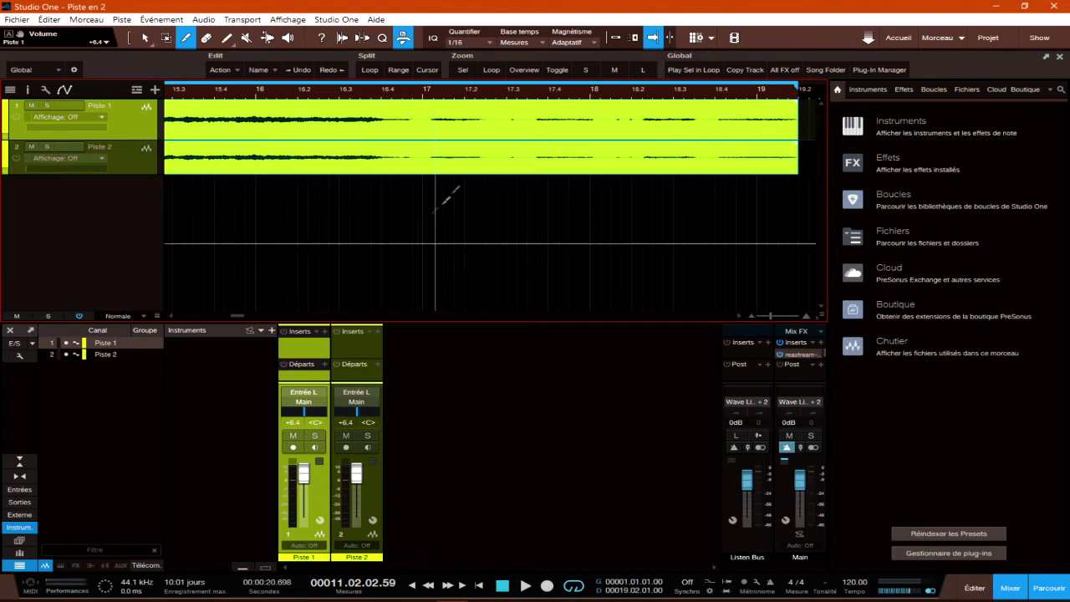
left_click(424, 97)
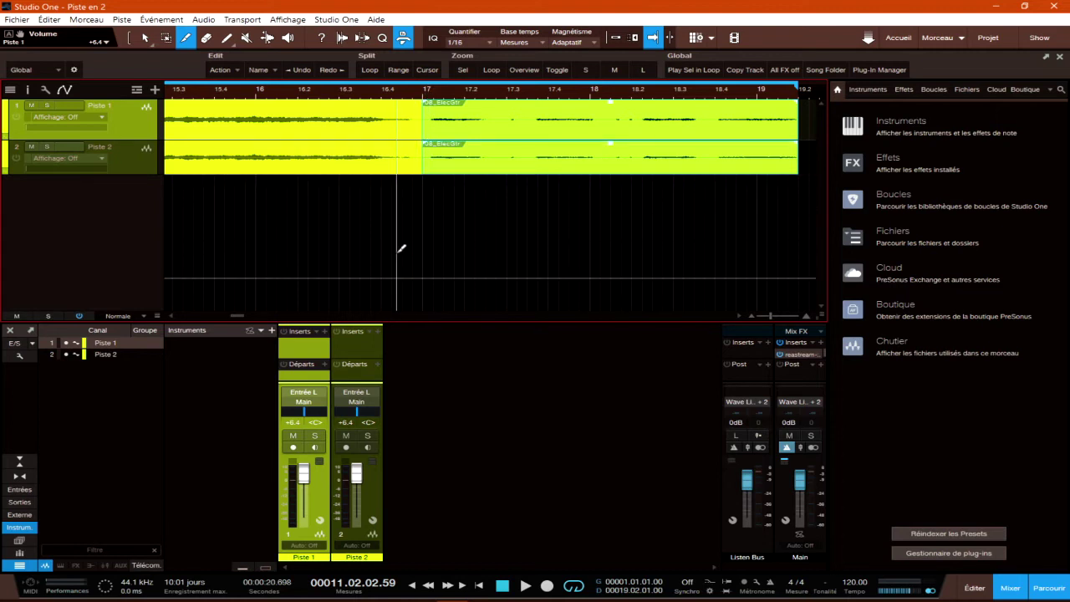
left_click_drag(237, 317, 212, 317)
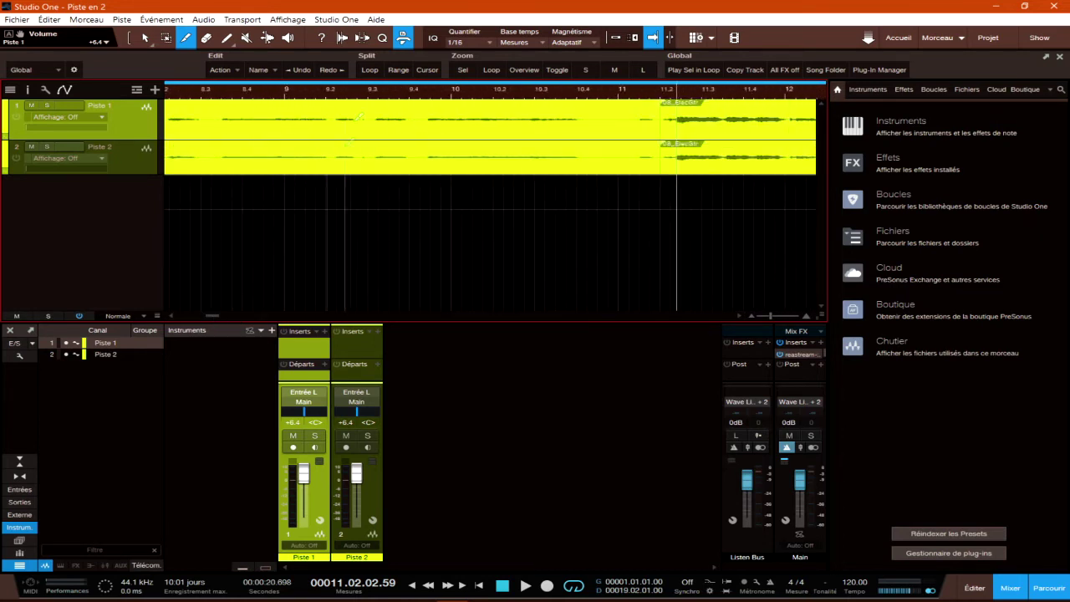
left_click_drag(360, 89, 361, 64)
left_click_drag(243, 312, 219, 315)
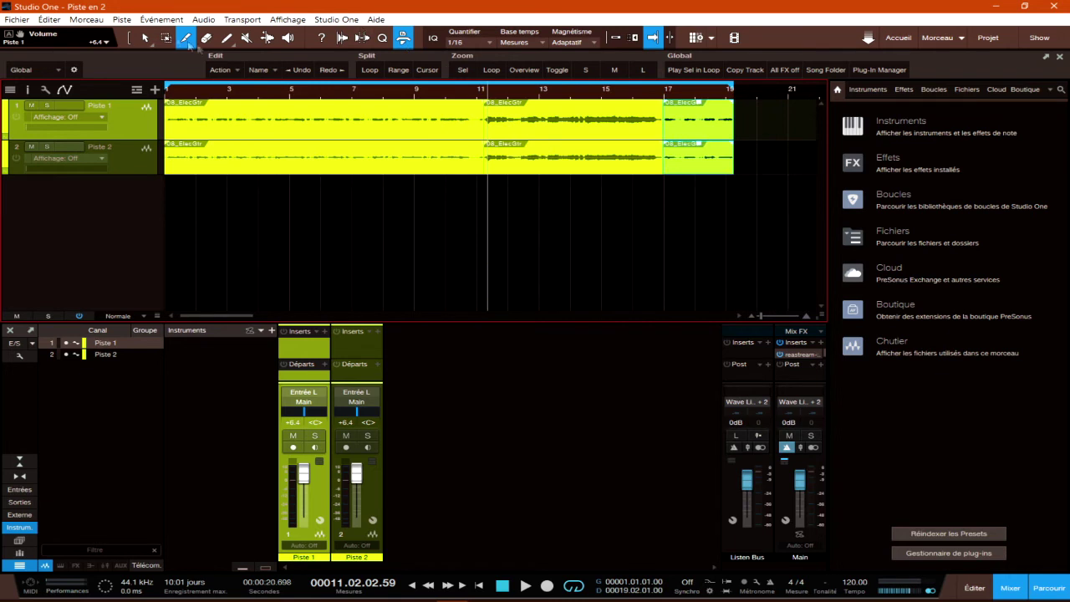
Step: Delete the first and last segments from Piste 2 and the middle segment from Piste 1
left_click(143, 38)
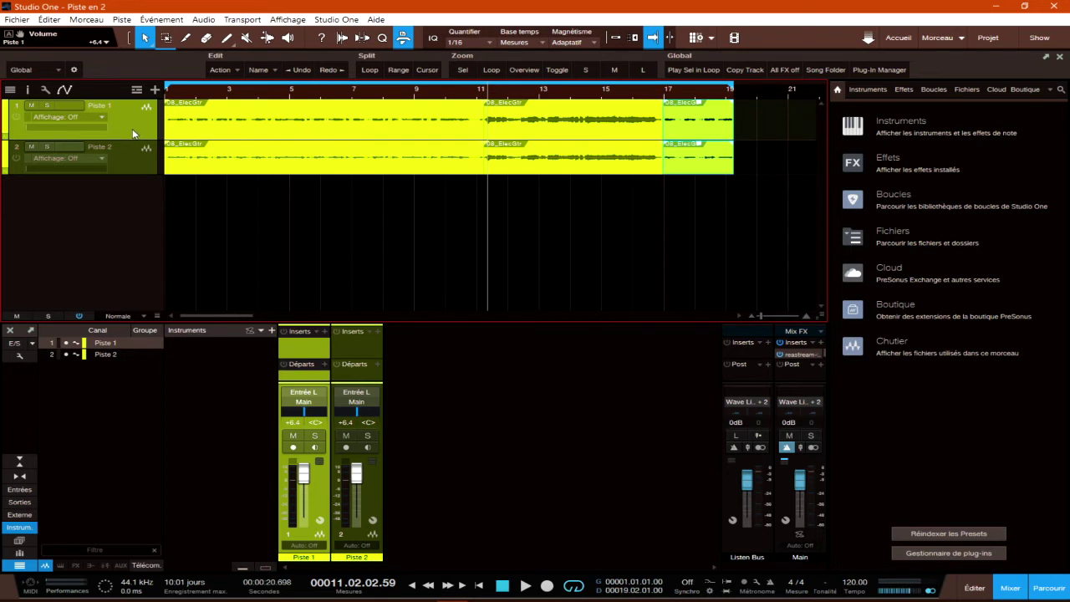
left_click(335, 164)
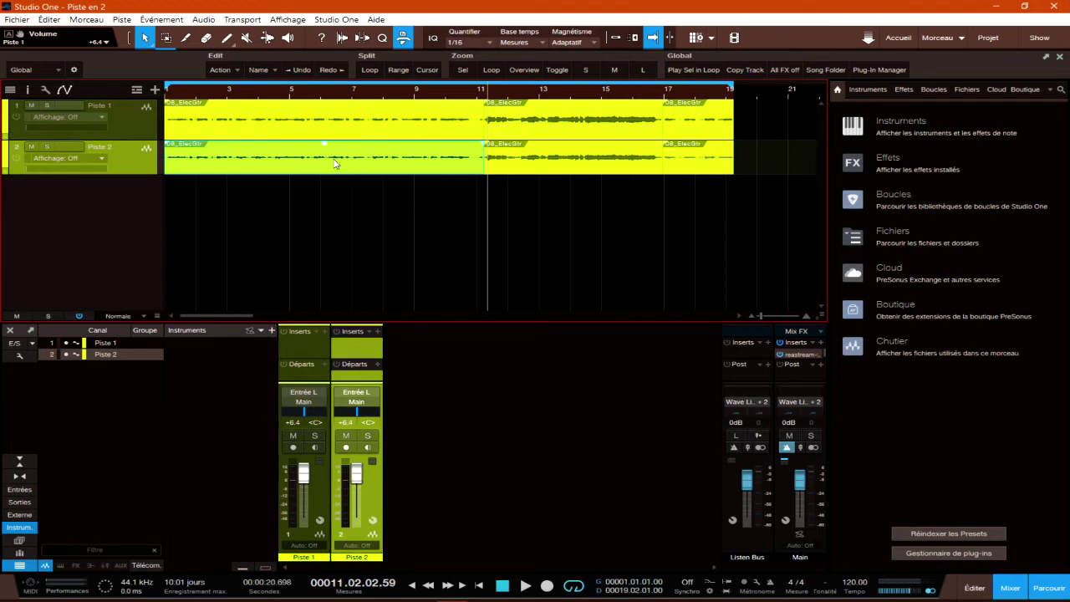
key("Delete")
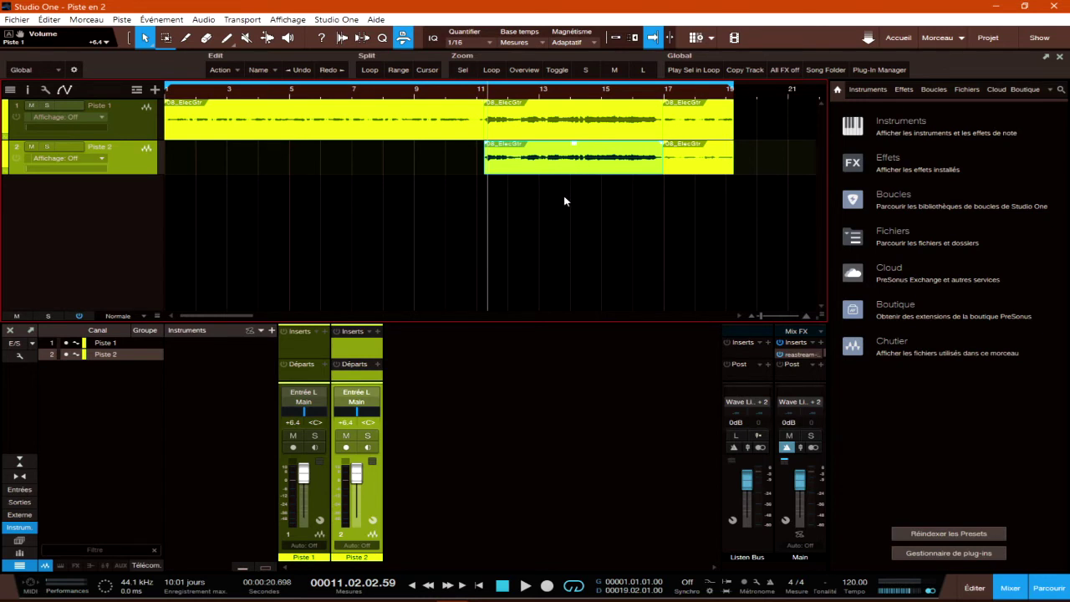
left_click(572, 115)
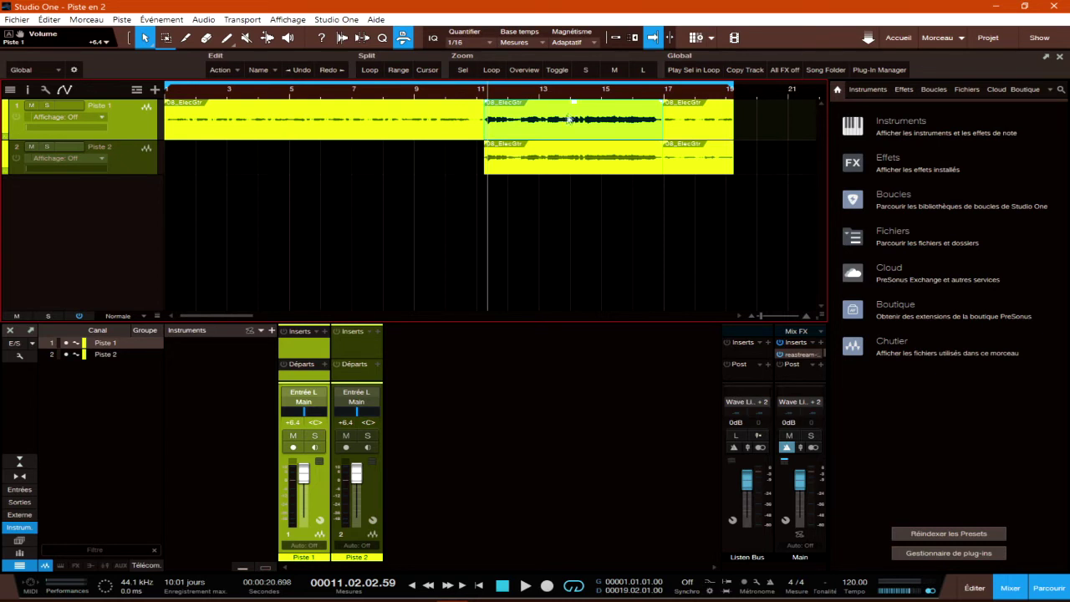
key("Delete")
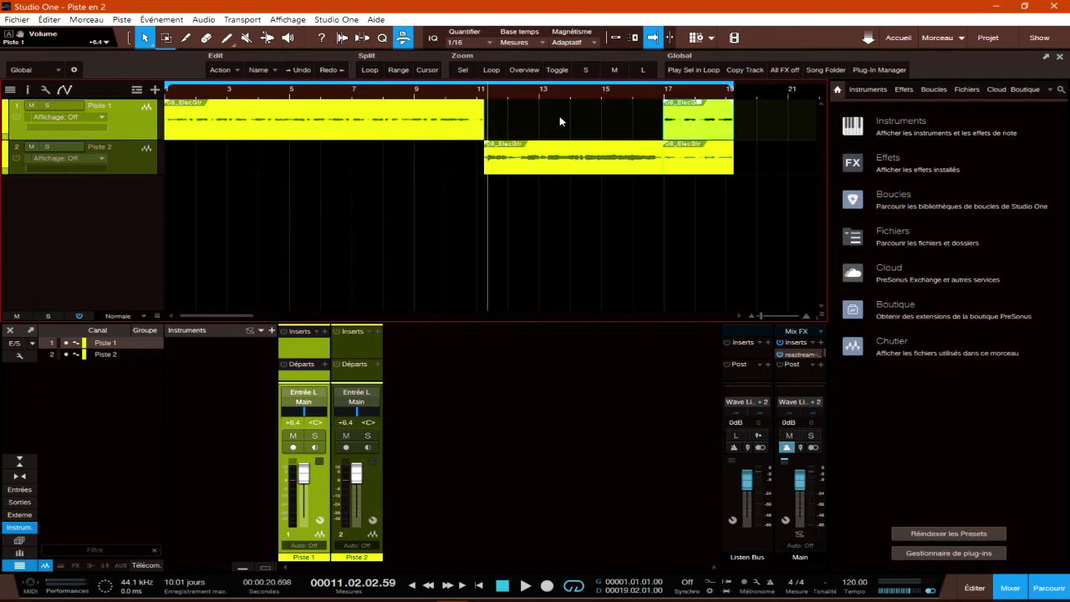
left_click(698, 168)
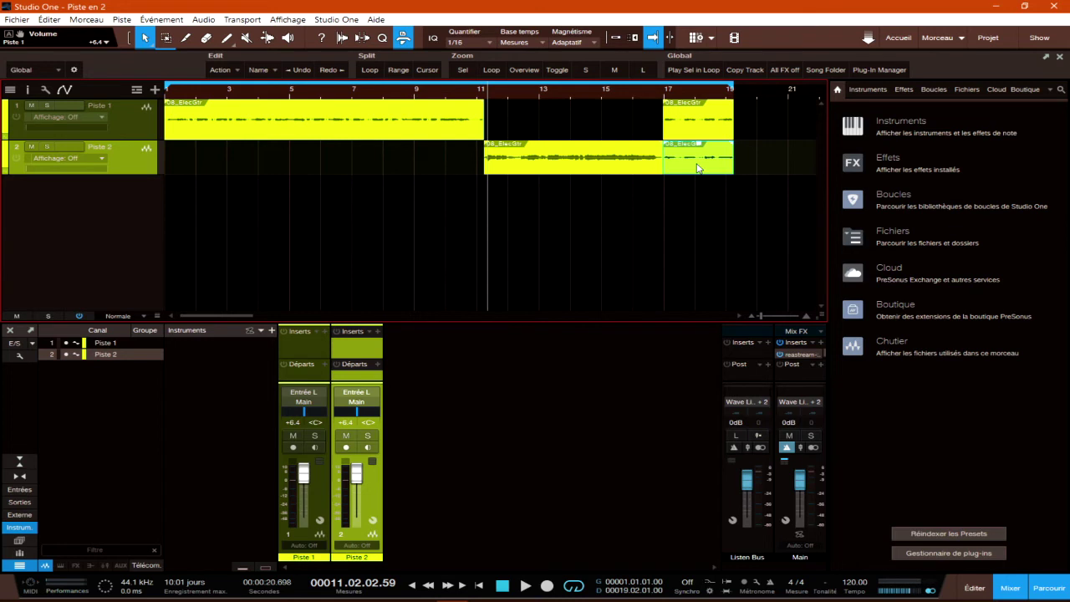
key("Delete")
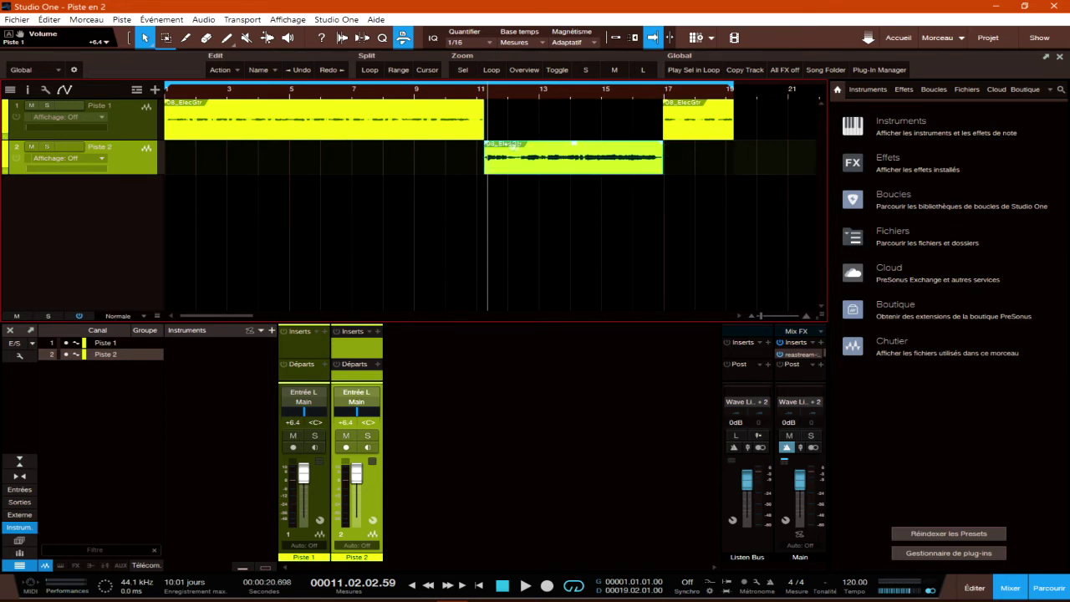
left_click(133, 119)
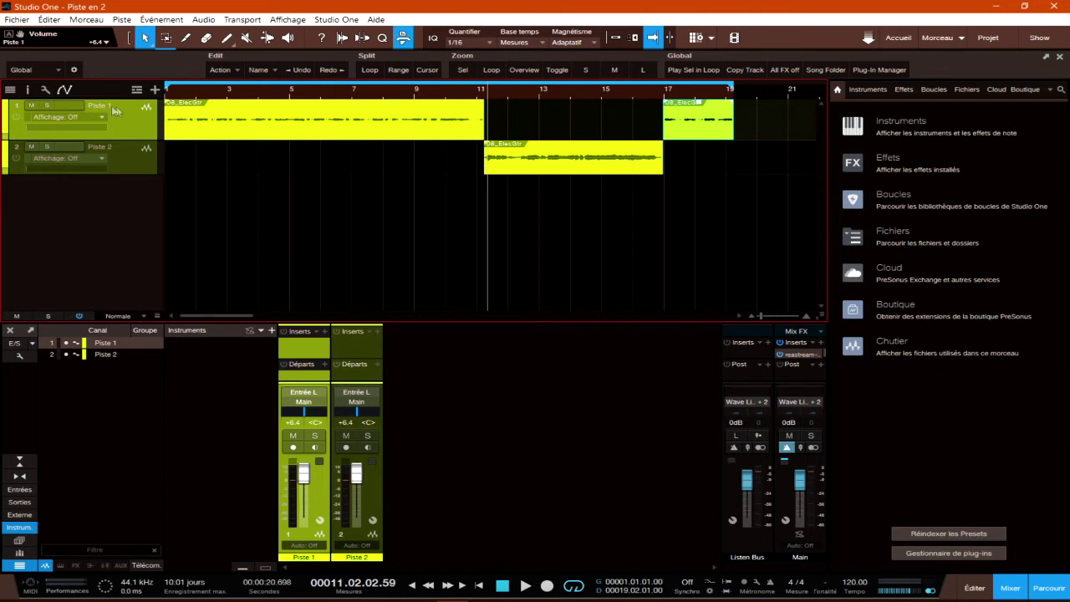
left_click(123, 154)
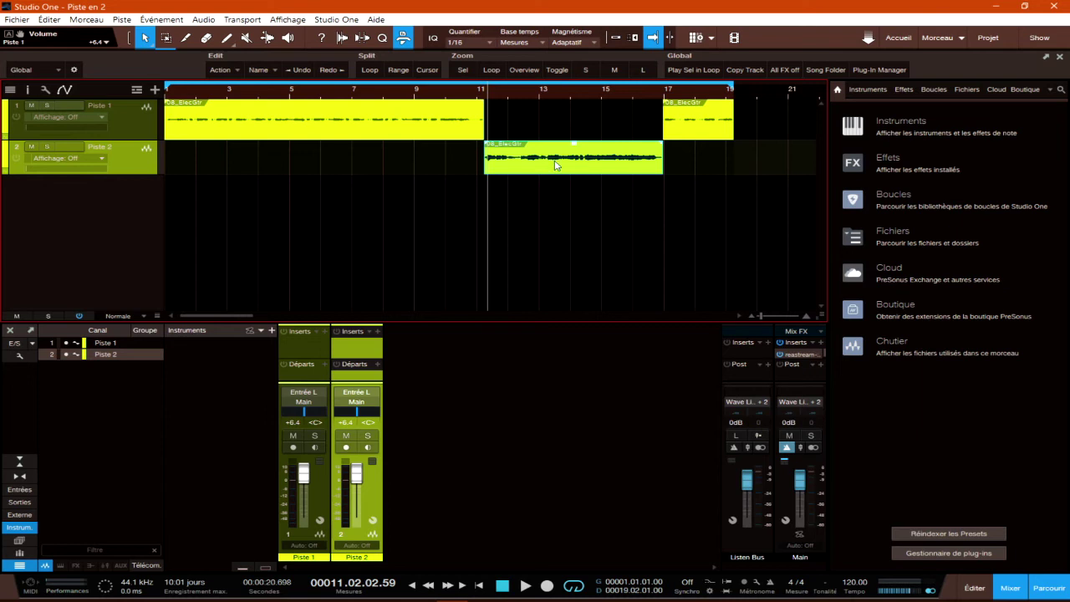
left_click(402, 128)
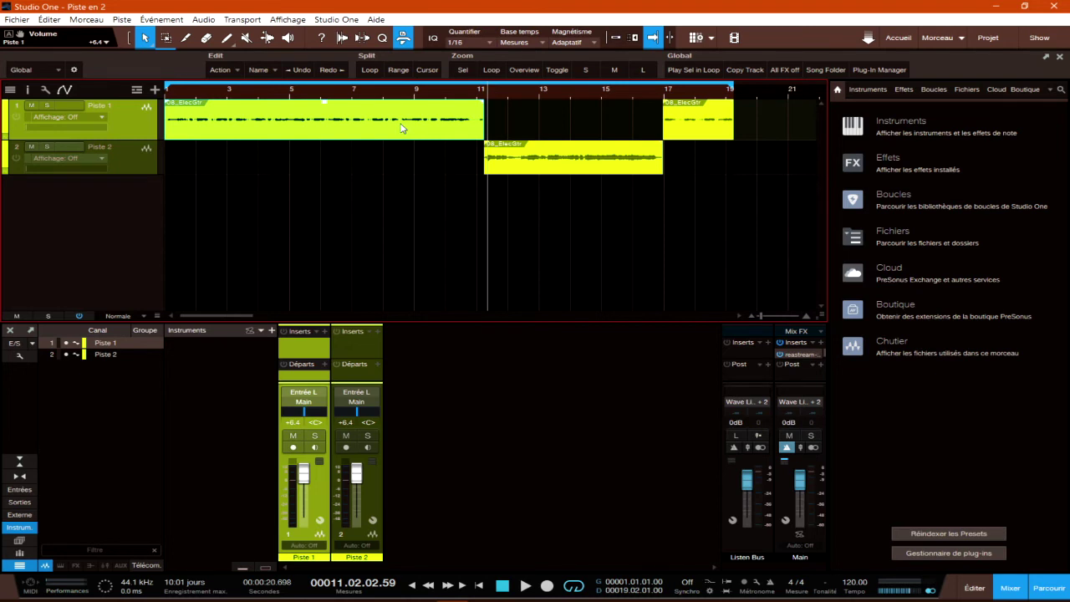
left_click(608, 171)
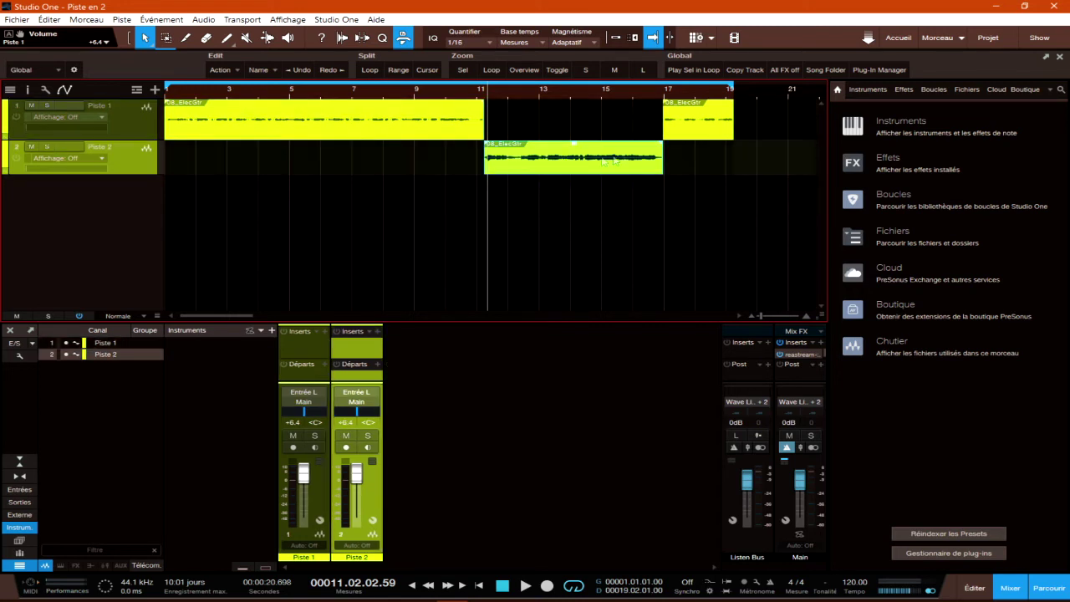
left_click(692, 134)
left_click(355, 127)
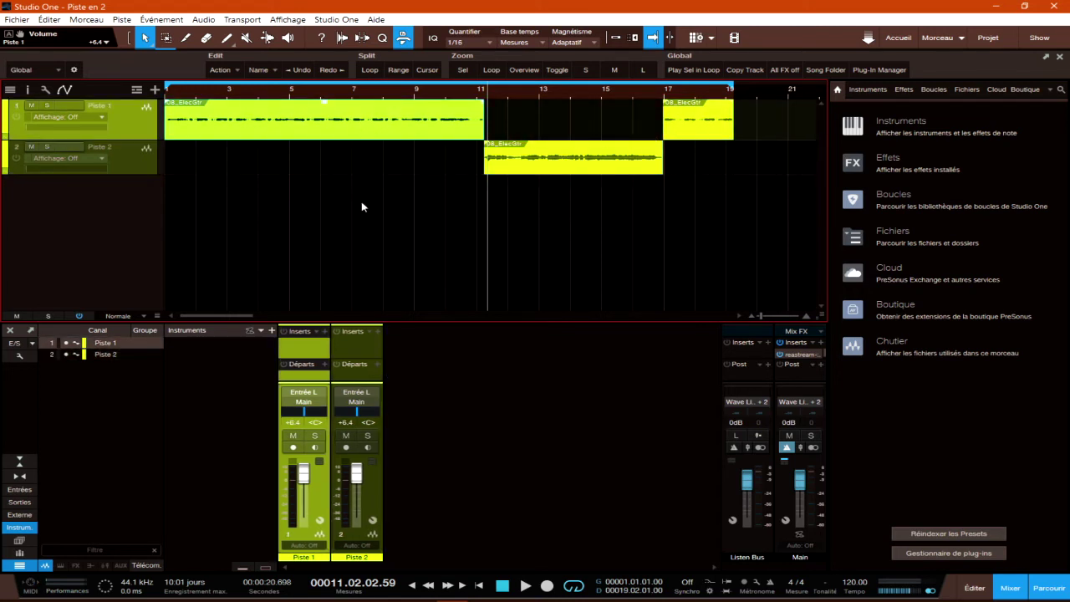
left_click(127, 160)
left_click(127, 126)
left_click(127, 159)
left_click(126, 126)
left_click(125, 159)
left_click(129, 127)
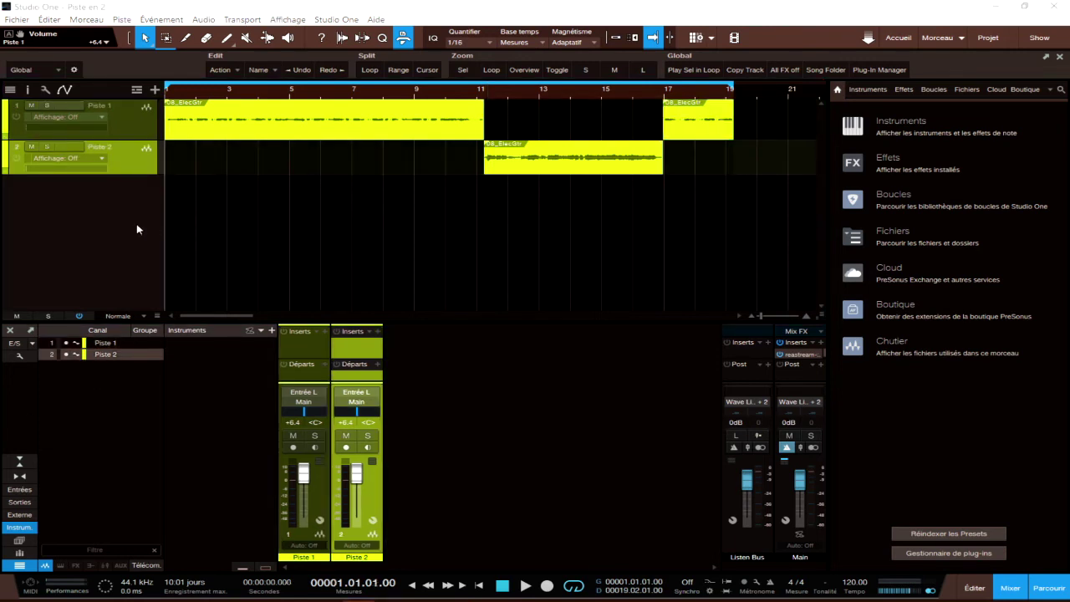
Step: Change the colour of Piste 2 to light green, leaving Piste 1 selected
left_click(138, 156)
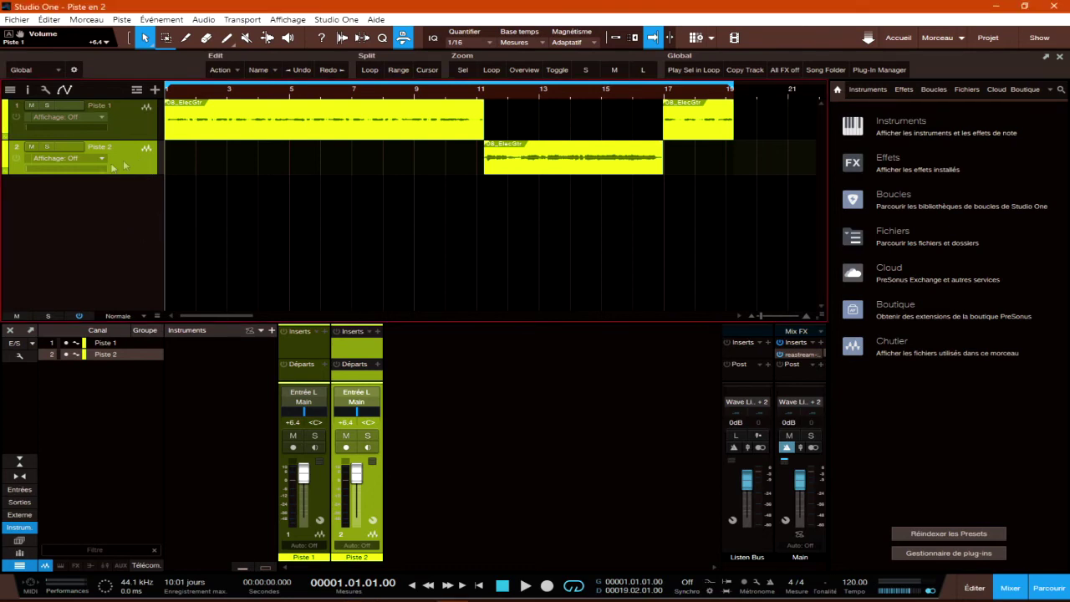
left_click(11, 162)
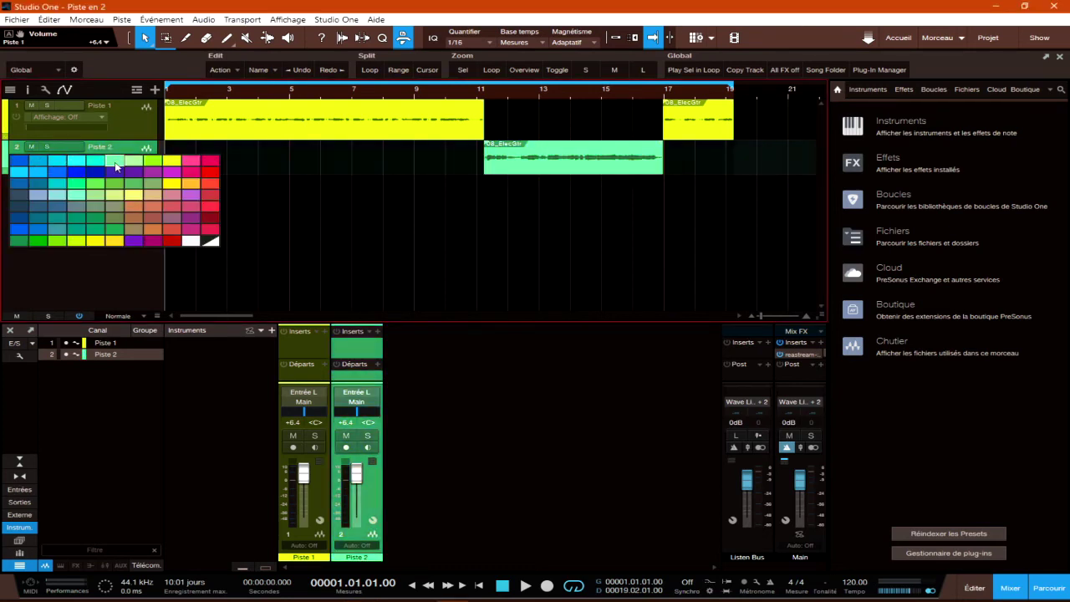
left_click(116, 167)
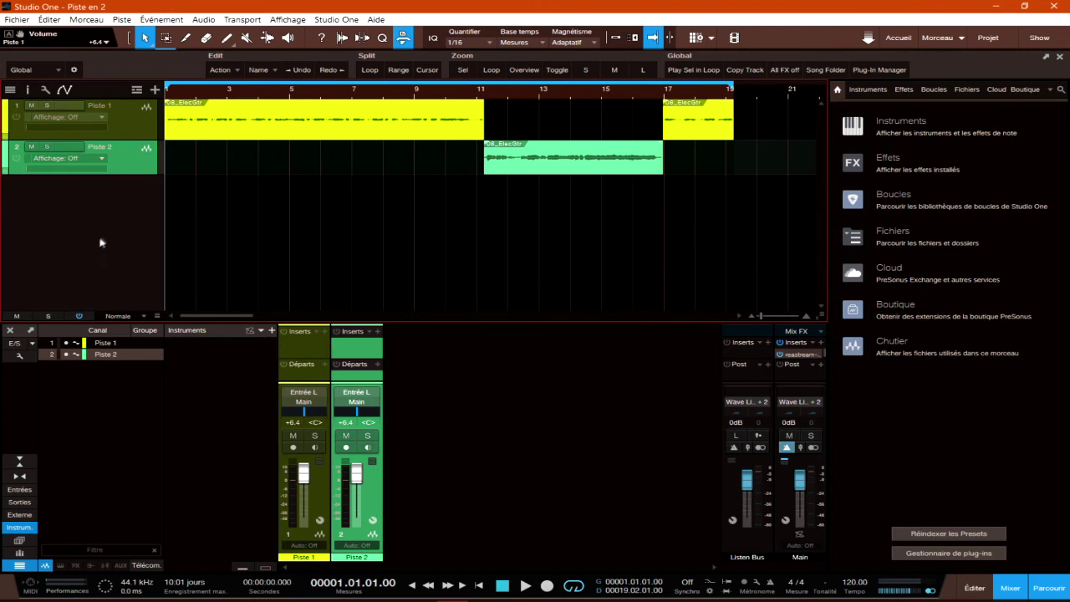
left_click(128, 121)
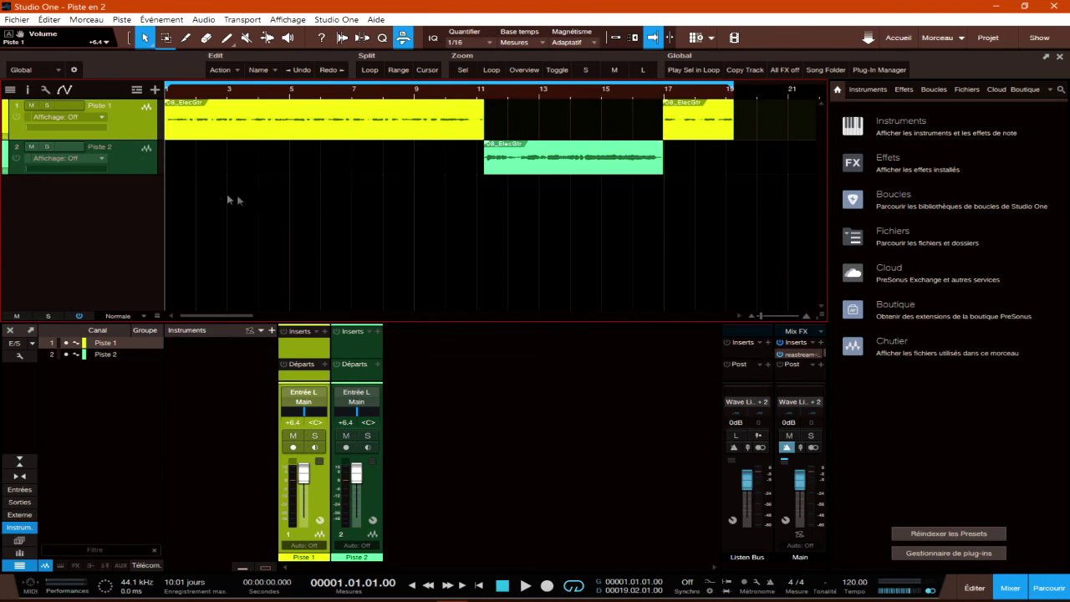
Step: Play the song from the start, solo Piste 2 briefly during its segment, and return the playhead to the beginning
left_click(524, 587)
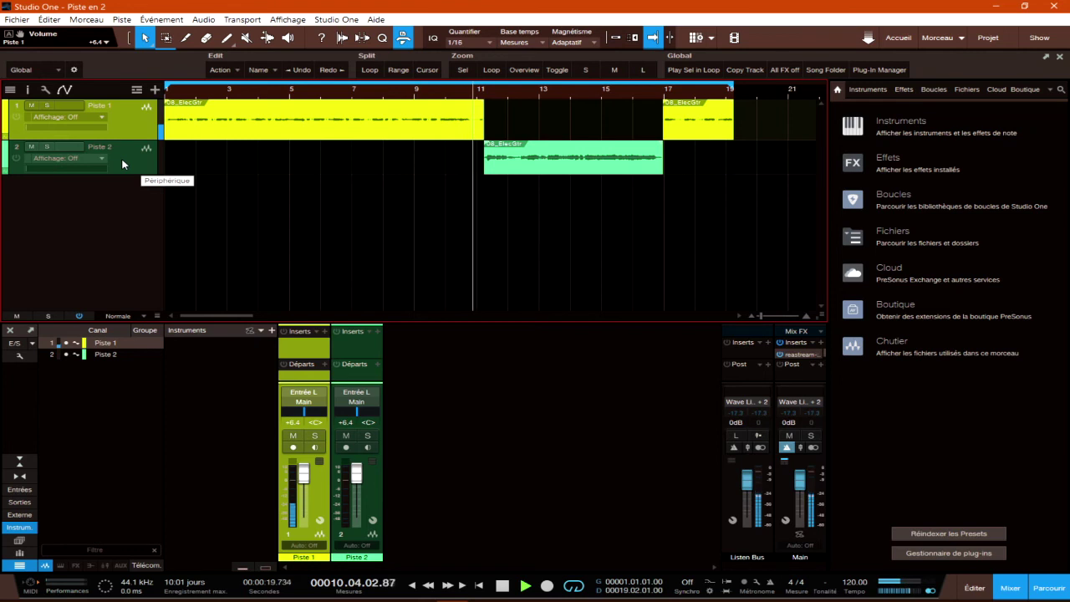
left_click(47, 148)
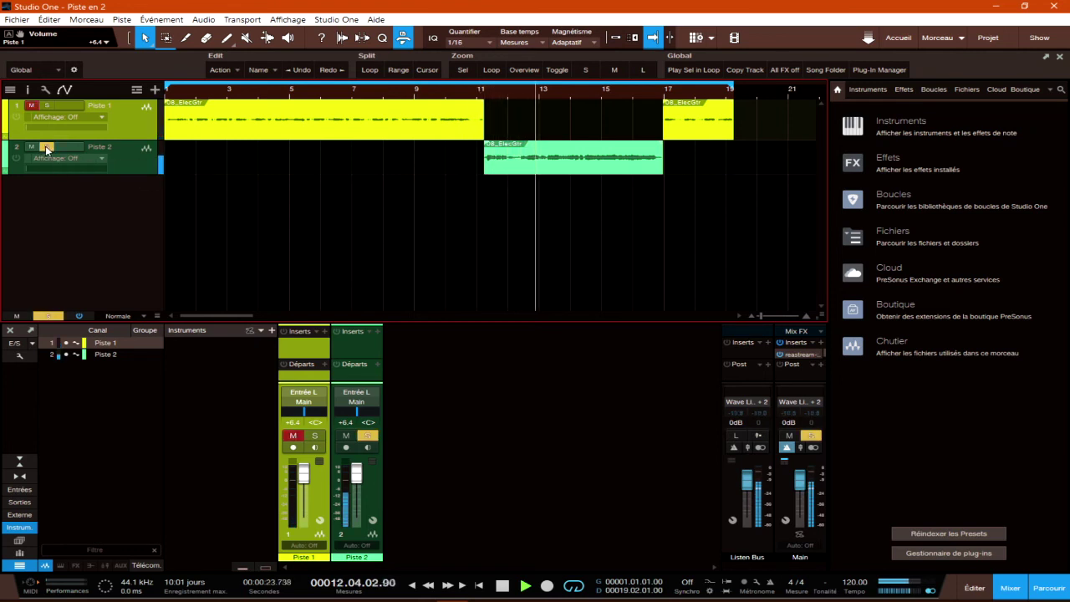
left_click(47, 148)
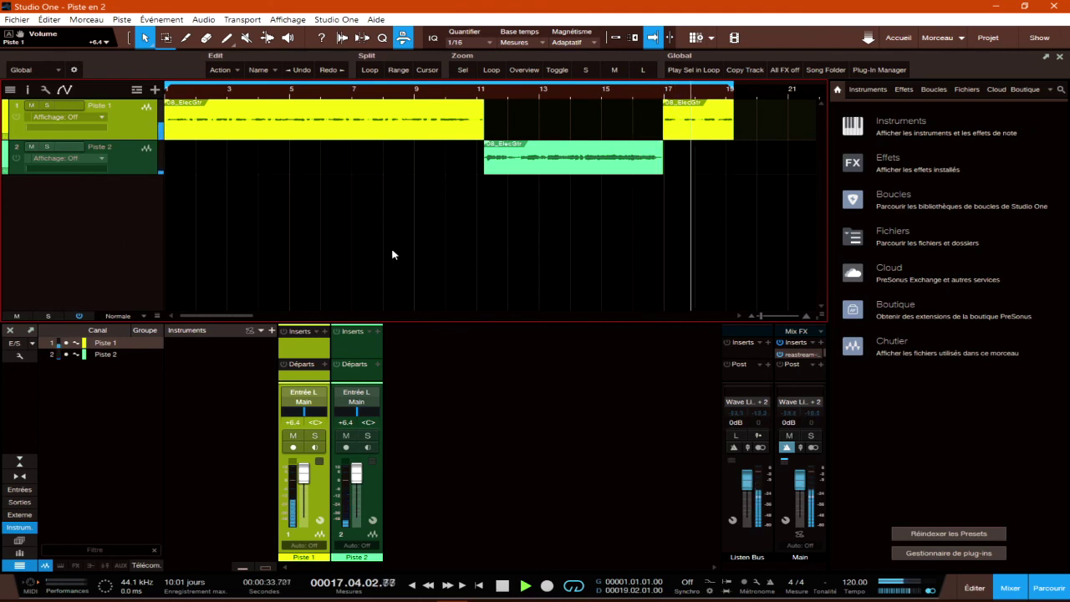
left_click(502, 588)
left_click(479, 587)
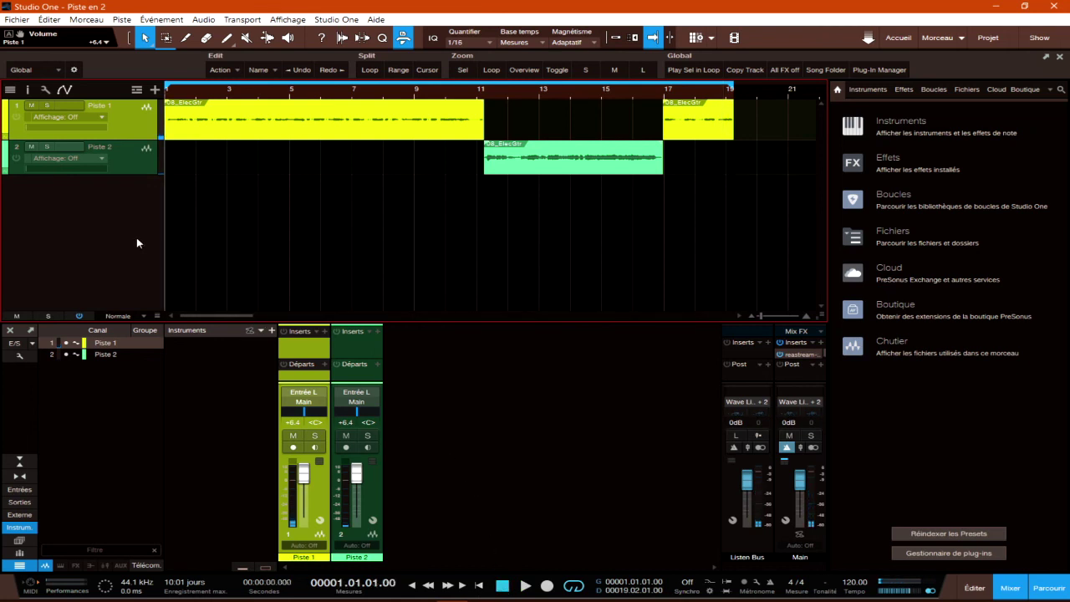